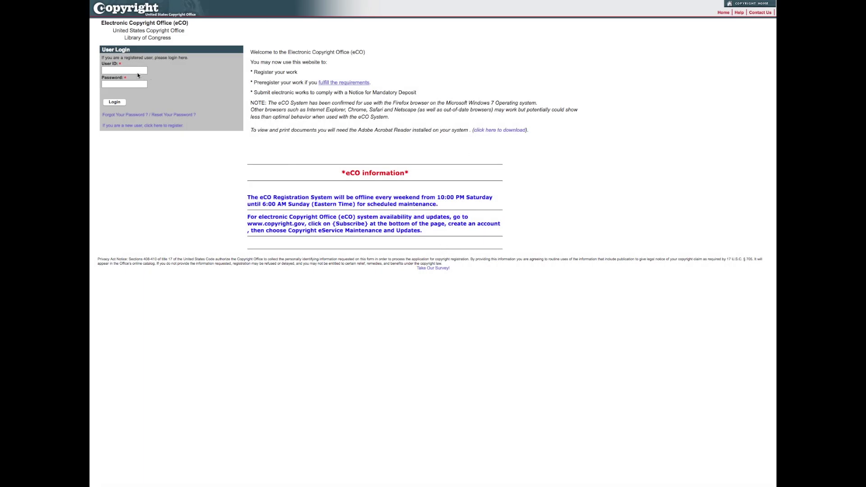
Log in to eCO with the account's user ID and password
click(133, 71)
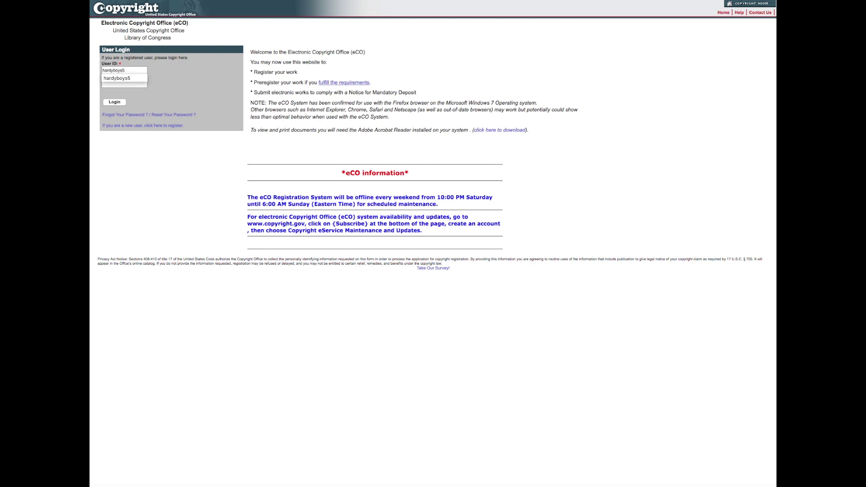
click(116, 85)
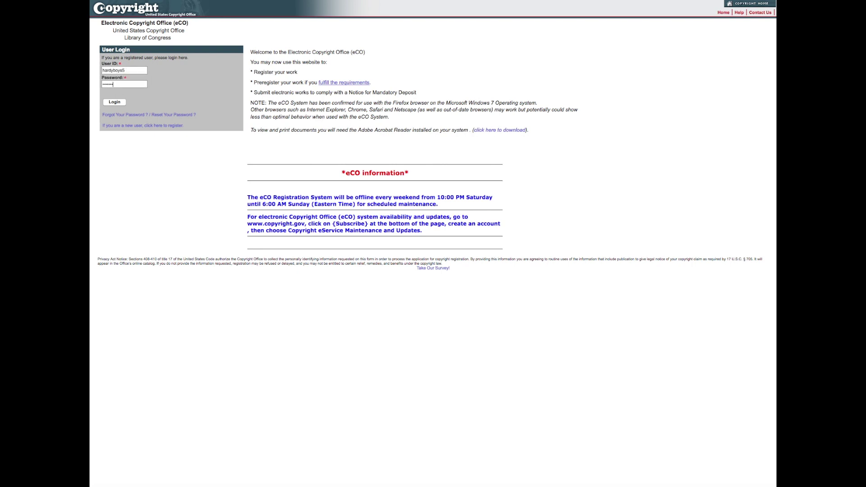
click(115, 102)
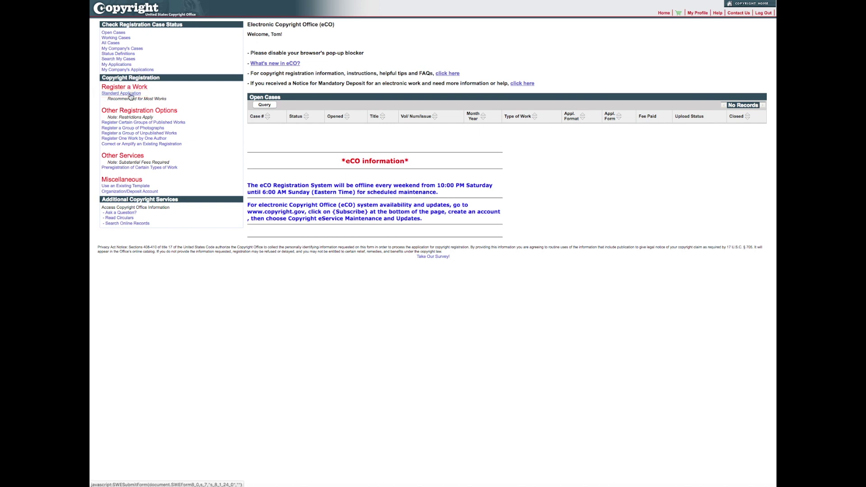
Start a new Standard Application registration from Register a Work
click(130, 94)
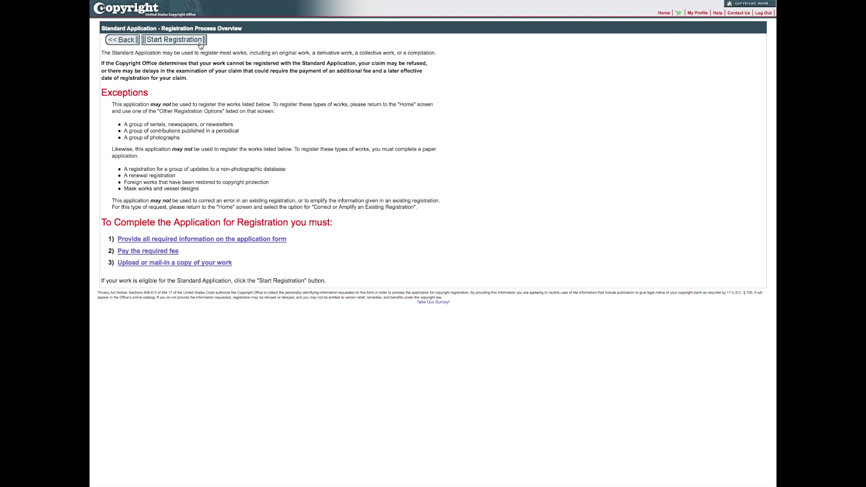
click(200, 43)
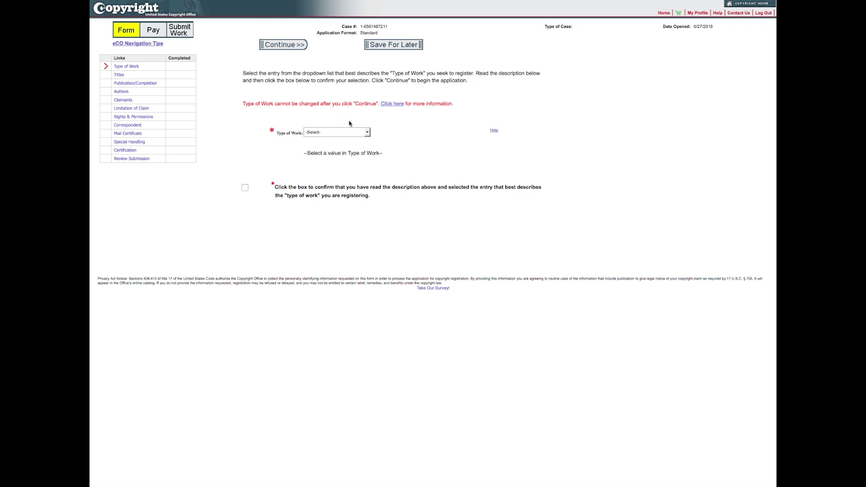
Preview the descriptions of each work type in the Type of Work list
click(367, 133)
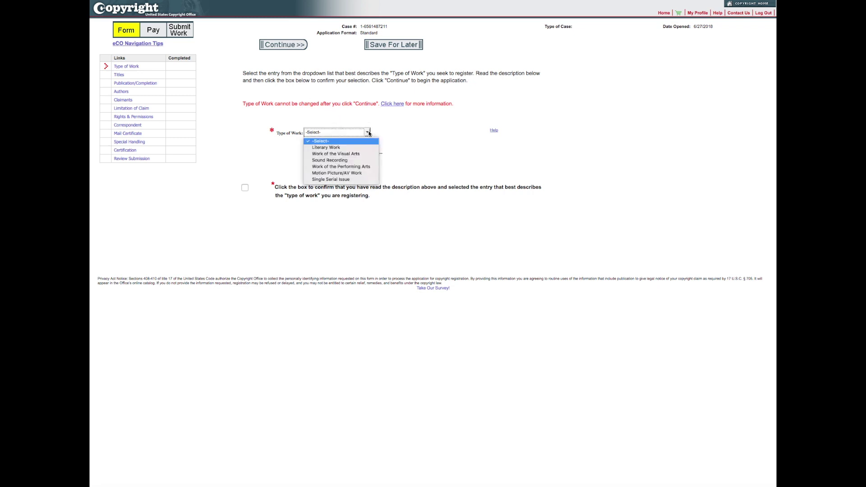
click(352, 148)
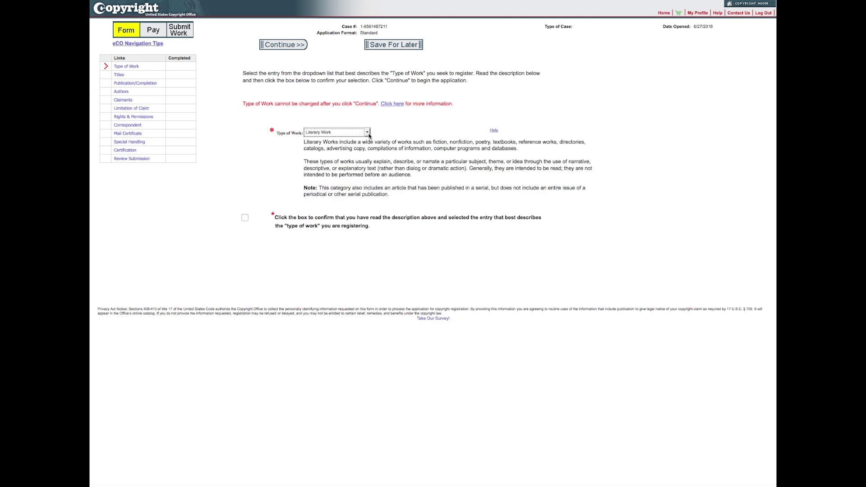
click(368, 132)
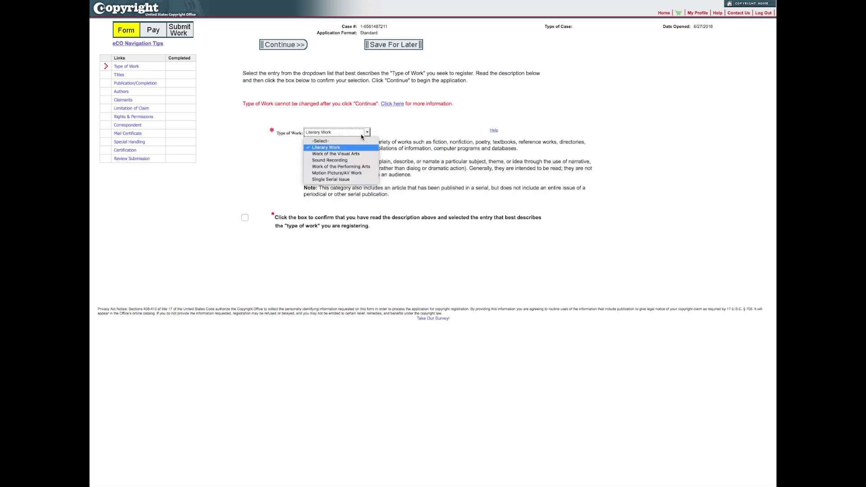
click(346, 155)
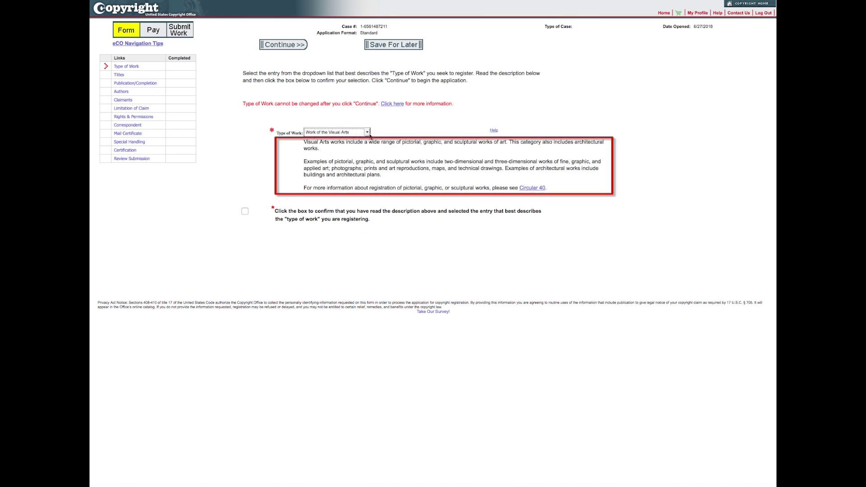
click(369, 133)
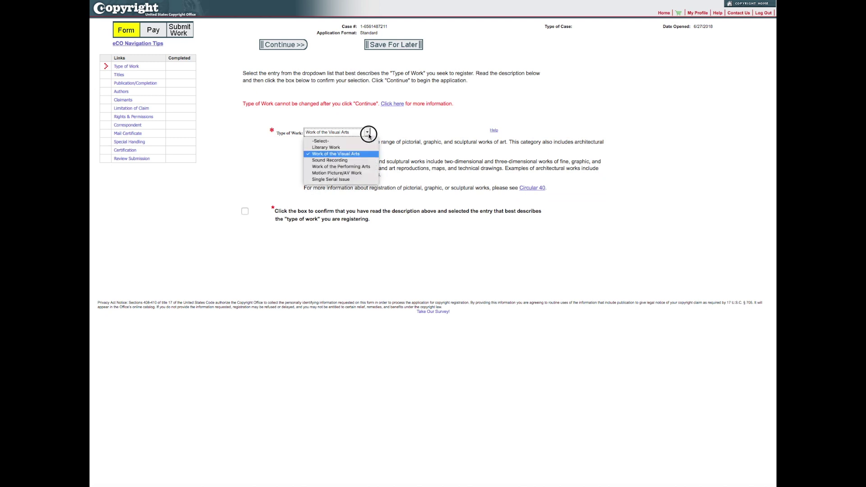
click(345, 162)
click(368, 133)
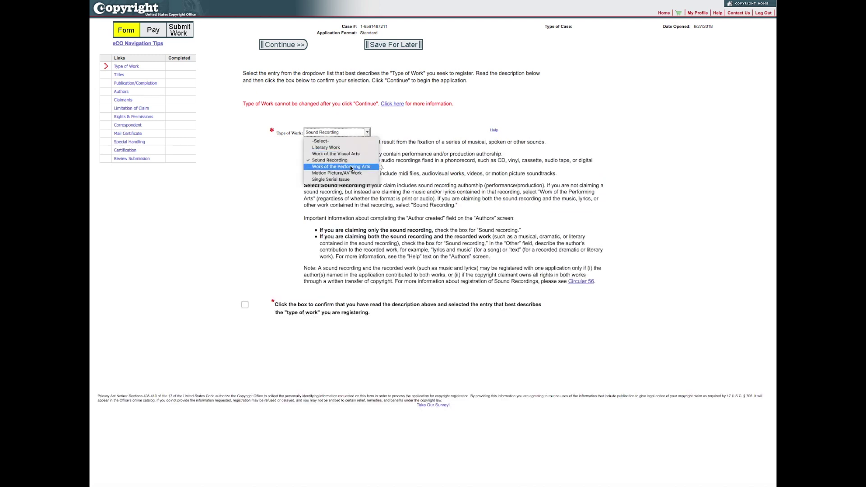
click(350, 168)
click(369, 133)
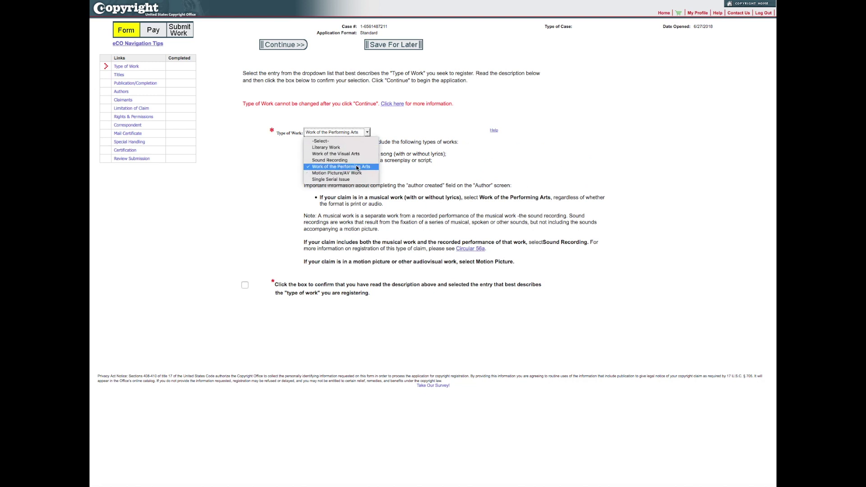
click(347, 173)
click(369, 133)
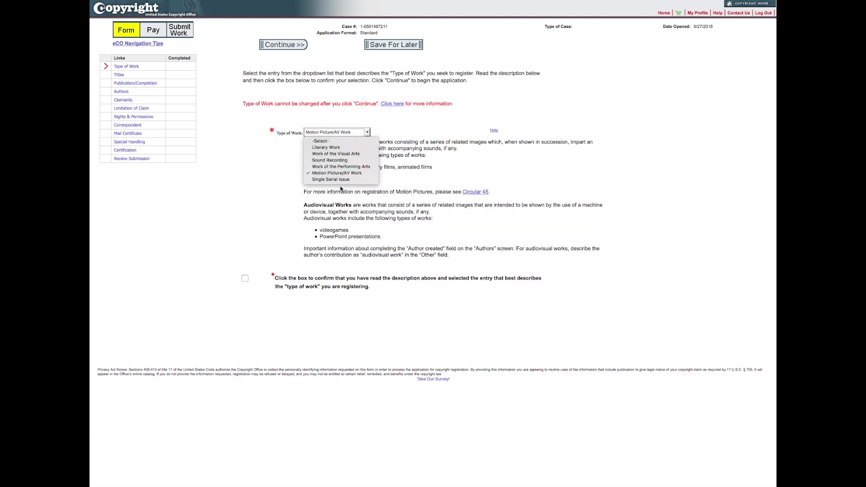
click(345, 179)
Choose Work of the Performing Arts, confirm its description, and continue
click(366, 133)
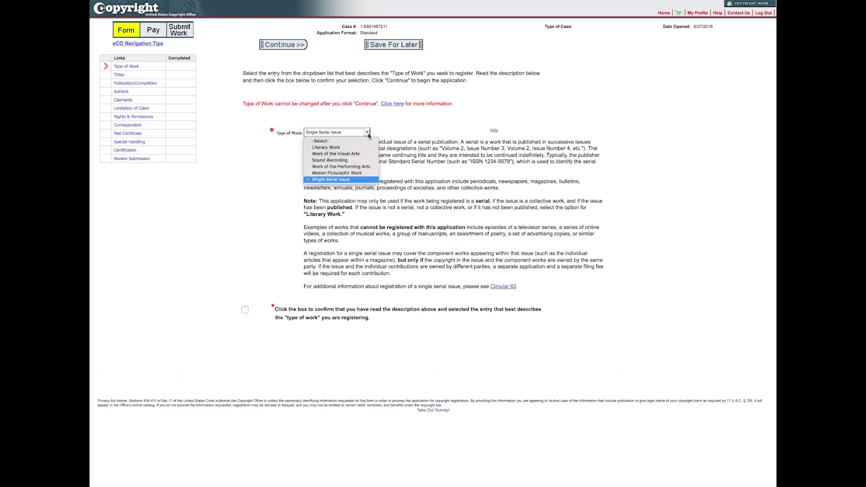
click(345, 168)
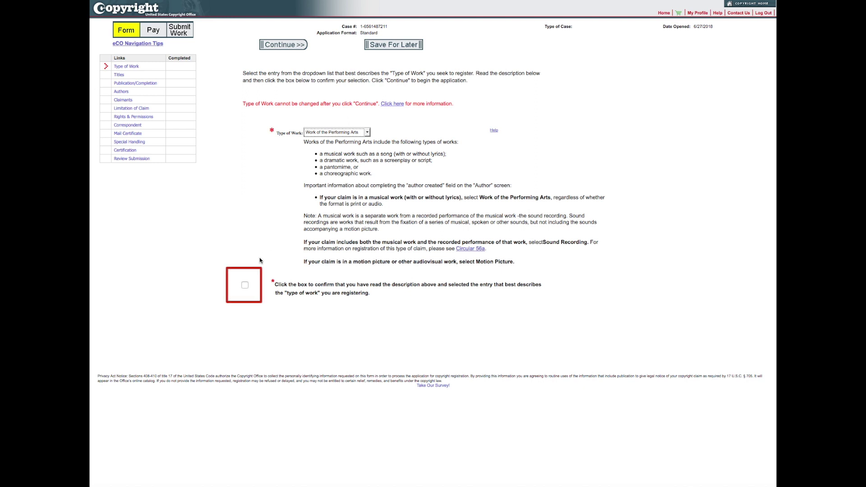
click(245, 286)
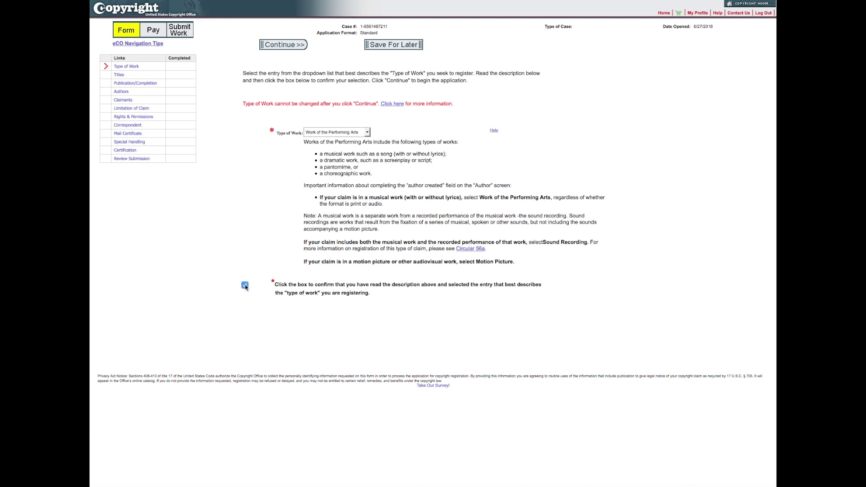
click(285, 49)
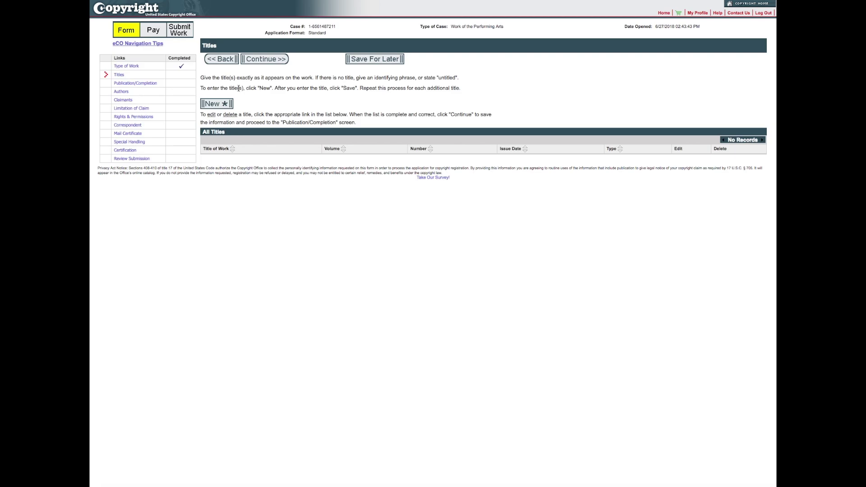
Save 'Our Song' as the title of work being registered and continue
click(221, 104)
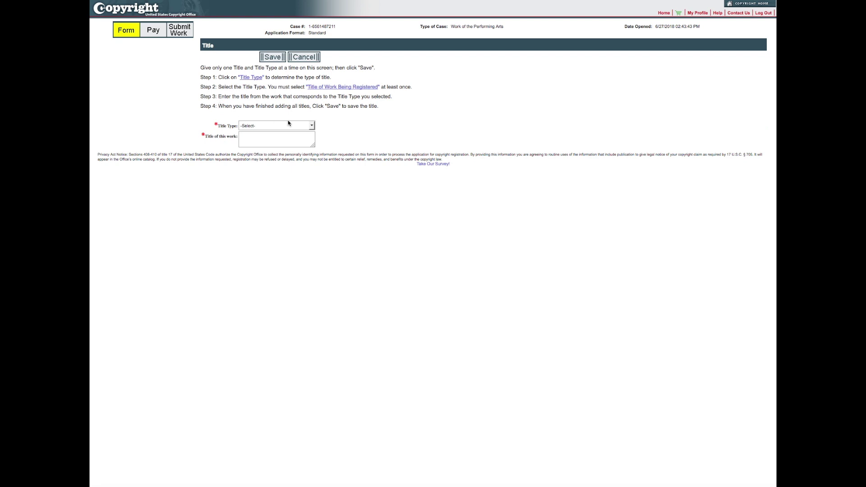
click(313, 127)
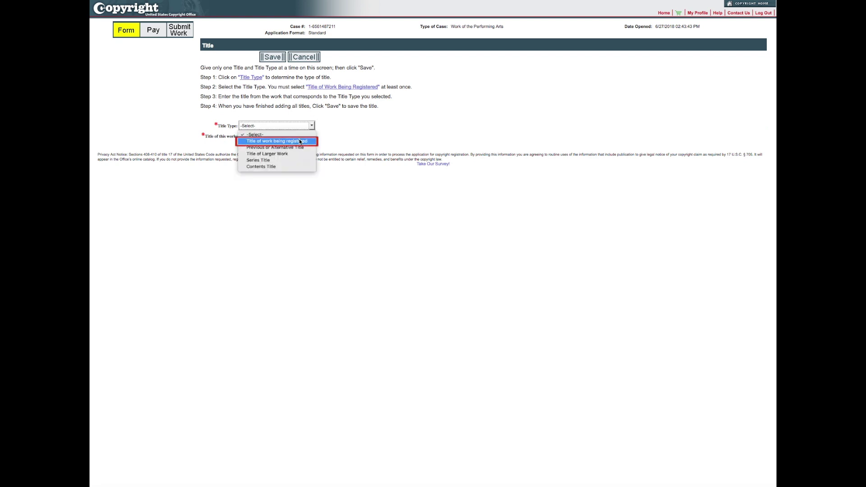
click(300, 141)
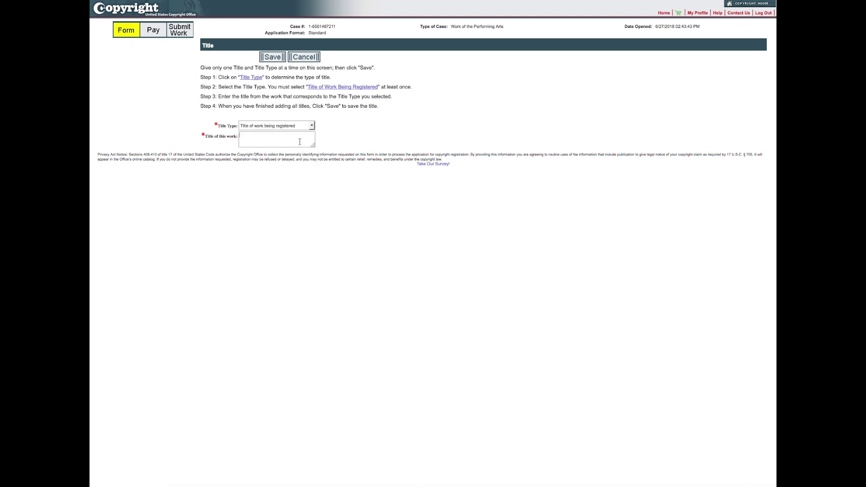
text(Our Song)
click(277, 58)
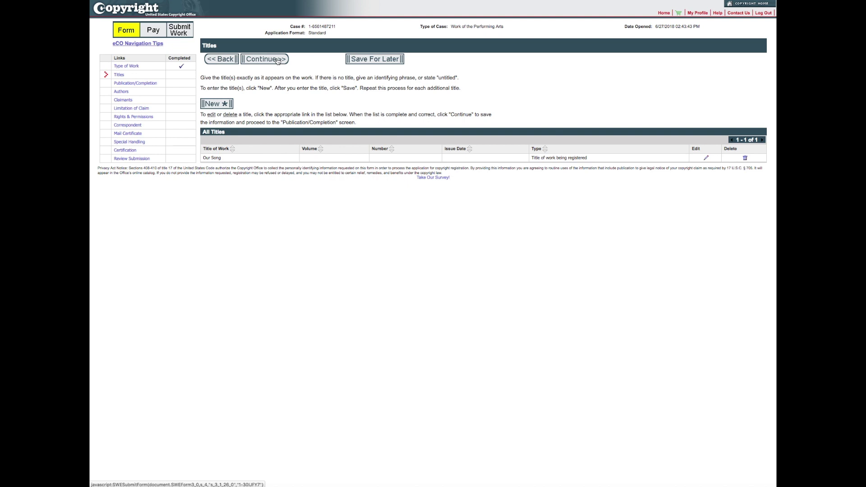
click(269, 59)
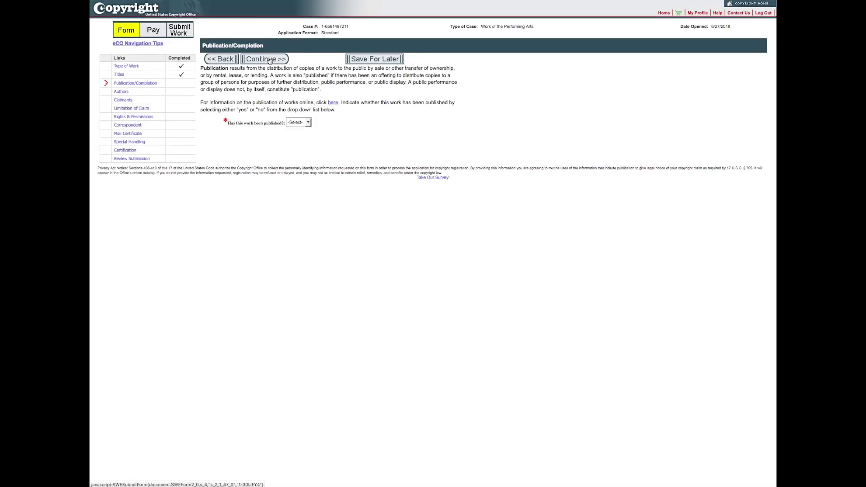
Mark the work as published, with 2018 as the year of completion
click(308, 122)
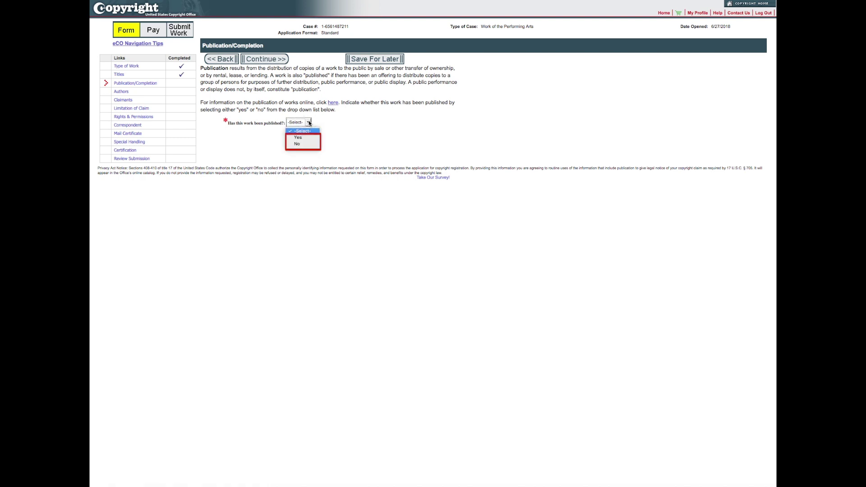
click(297, 144)
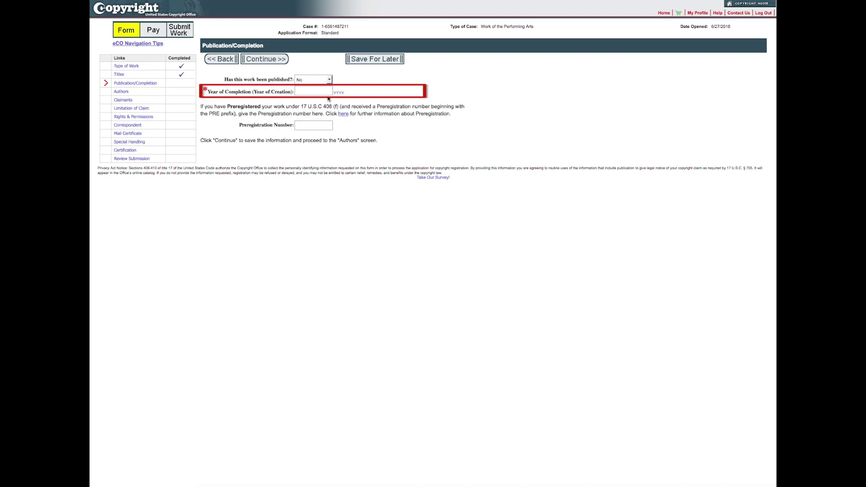
click(324, 90)
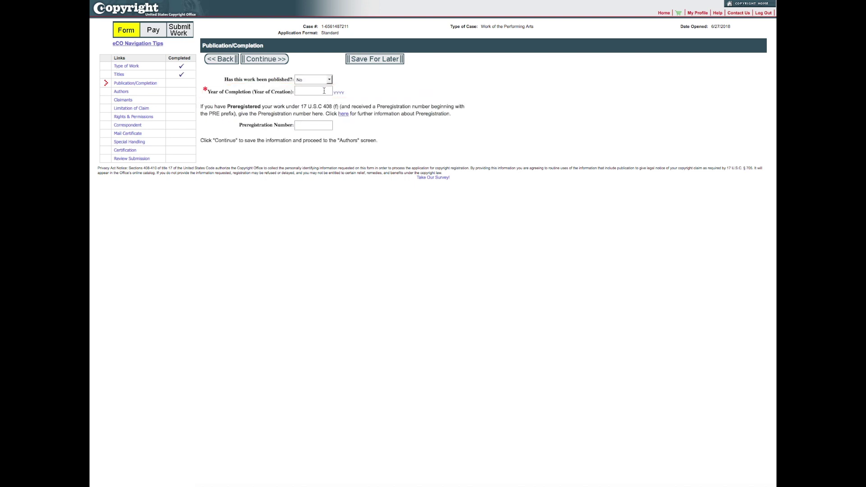
text(2018)
click(331, 80)
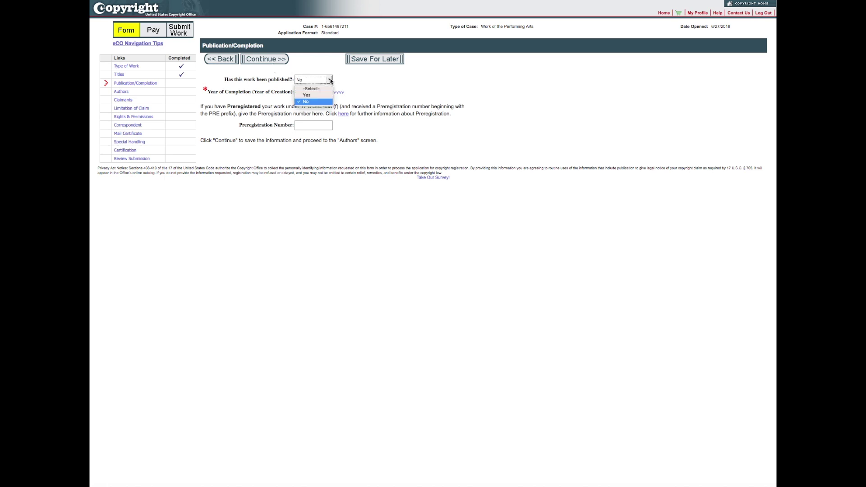
click(309, 93)
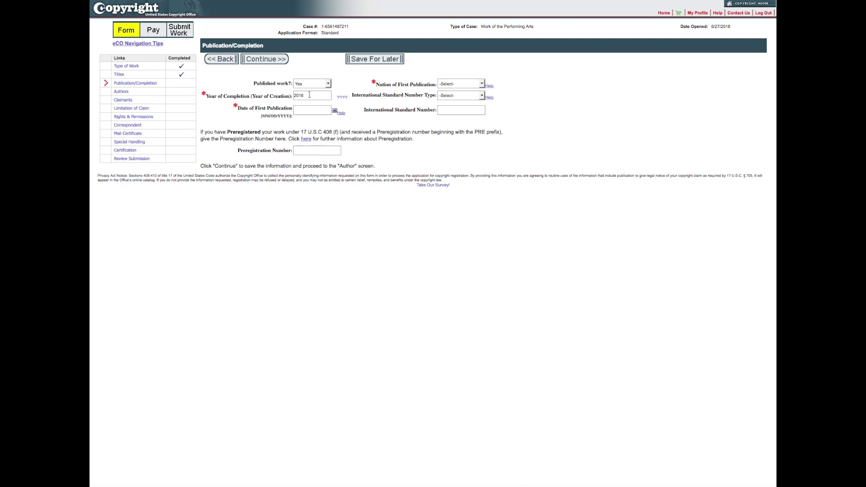
Enter 1/1/2018 as the first publication date, in the United States
click(315, 110)
text(1/1/2018)
click(482, 84)
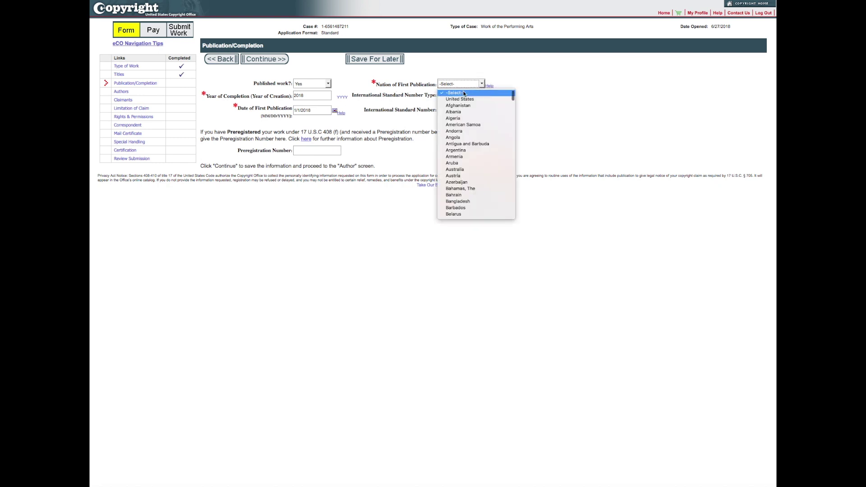
click(458, 99)
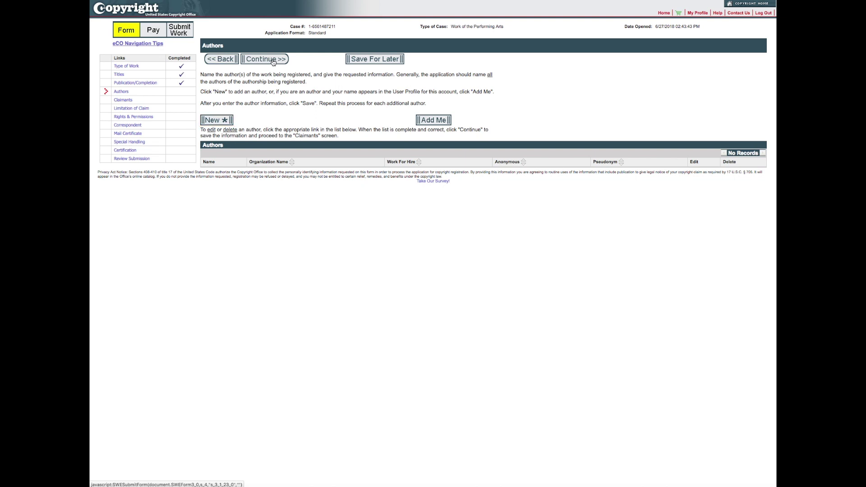
Add yourself as author: no organization, not for hire, U.S. citizen, music and lyrics
click(432, 120)
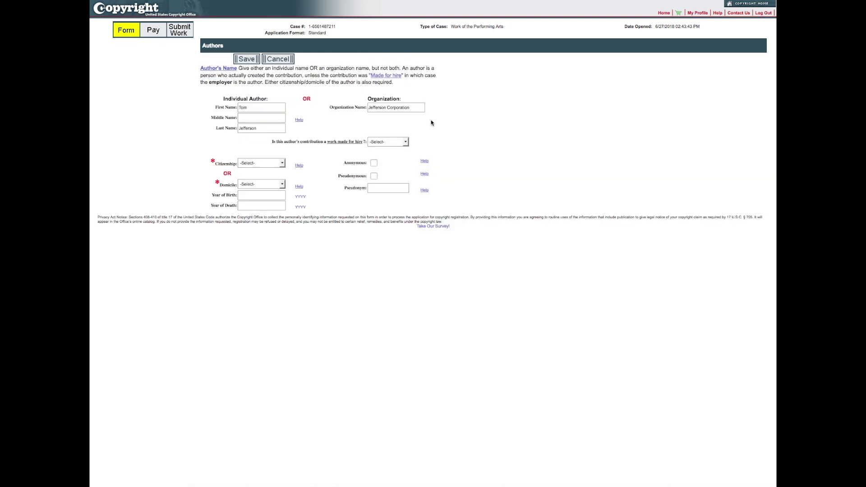
triple_click(395, 109)
key(BackSpace)
click(405, 141)
click(387, 164)
click(276, 163)
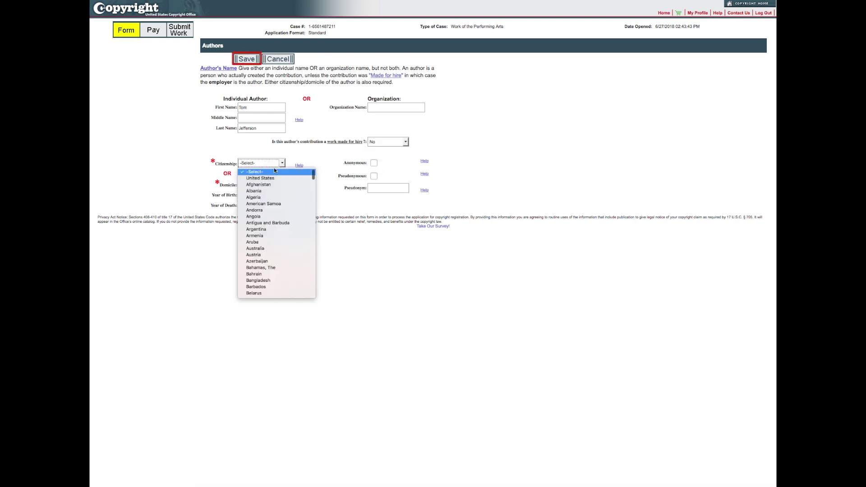
click(269, 174)
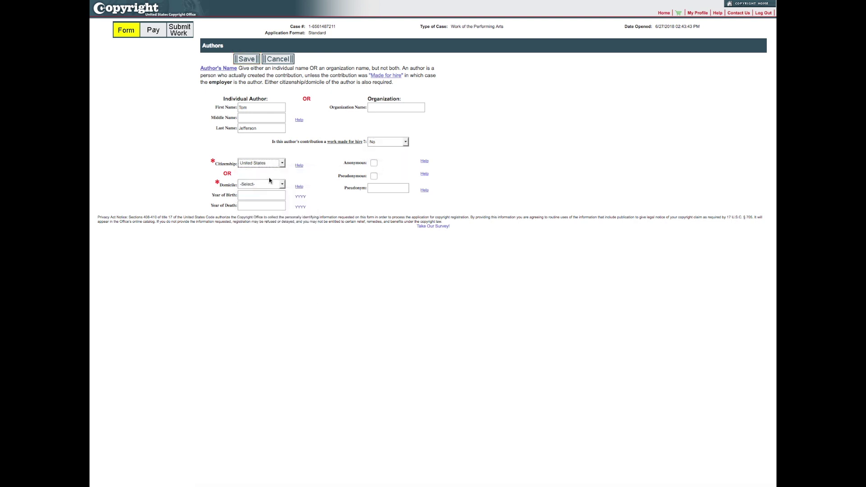
click(246, 60)
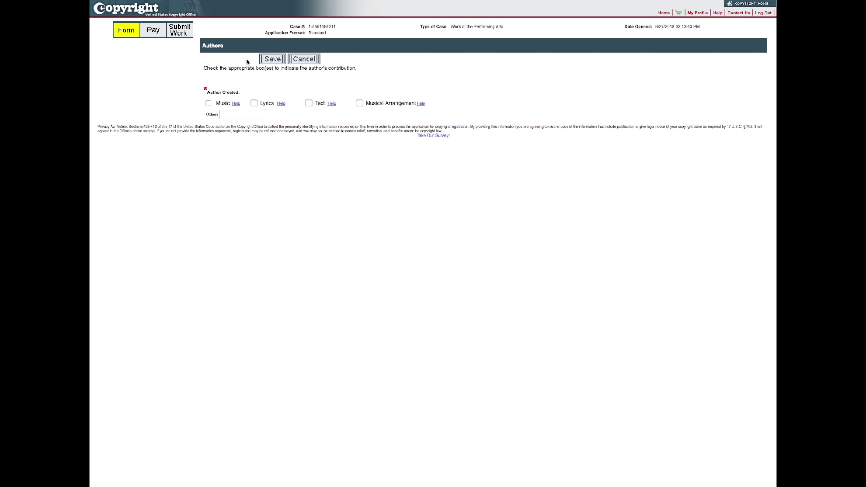
click(208, 104)
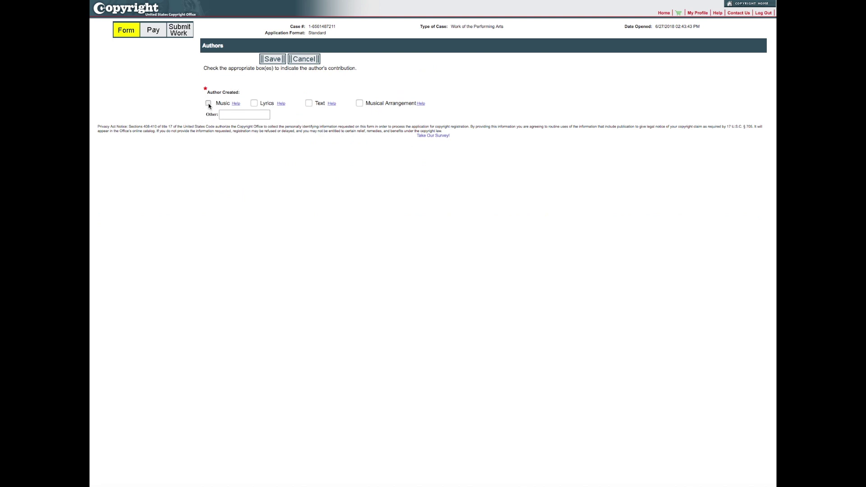
click(255, 104)
click(272, 59)
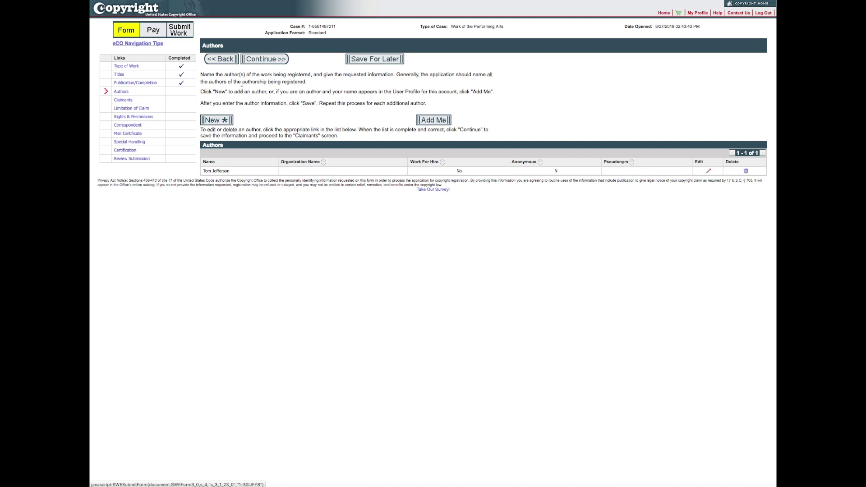
Add the second author by name: not for hire, U.S. citizen, music and lyrics
click(222, 120)
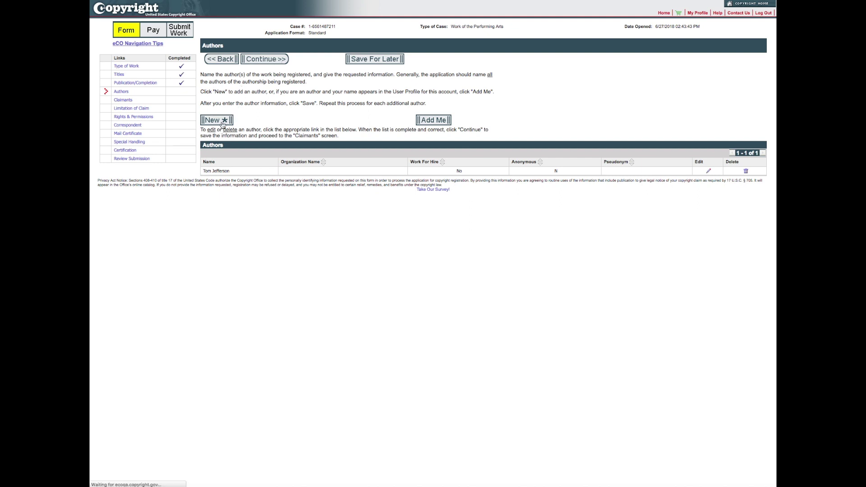
text(Ma)
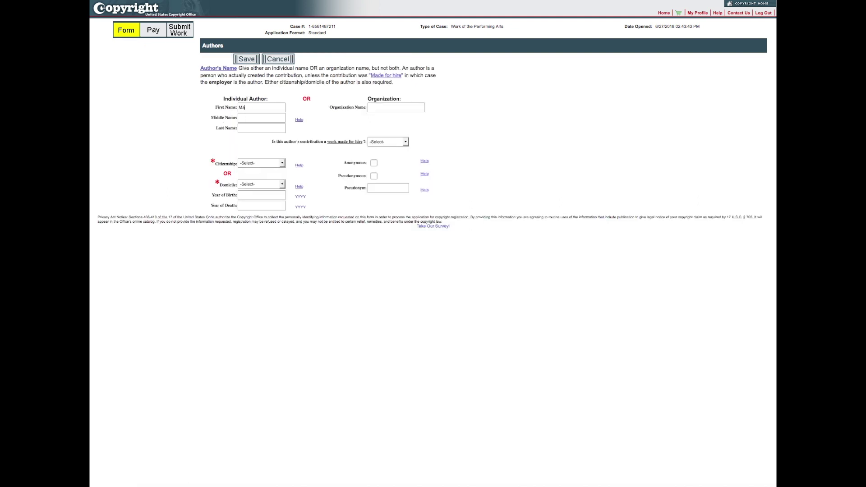
text(rthaJefferson)
click(405, 143)
click(382, 166)
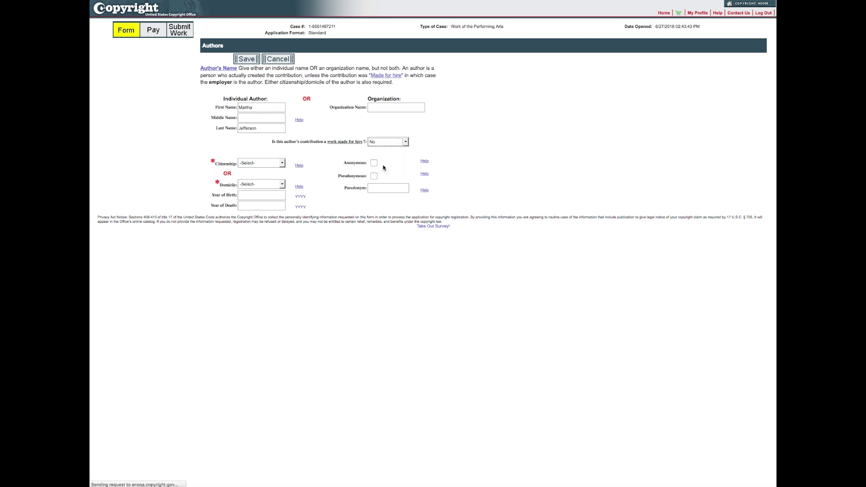
click(284, 167)
click(272, 179)
click(248, 59)
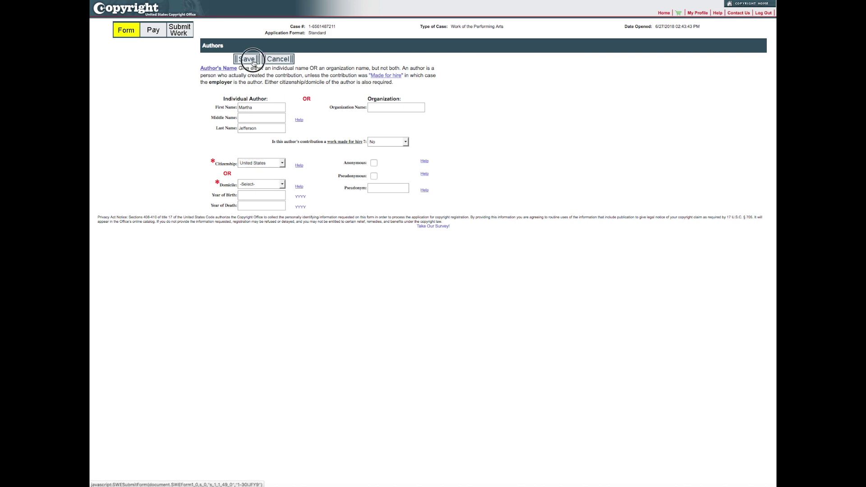
click(208, 103)
click(254, 102)
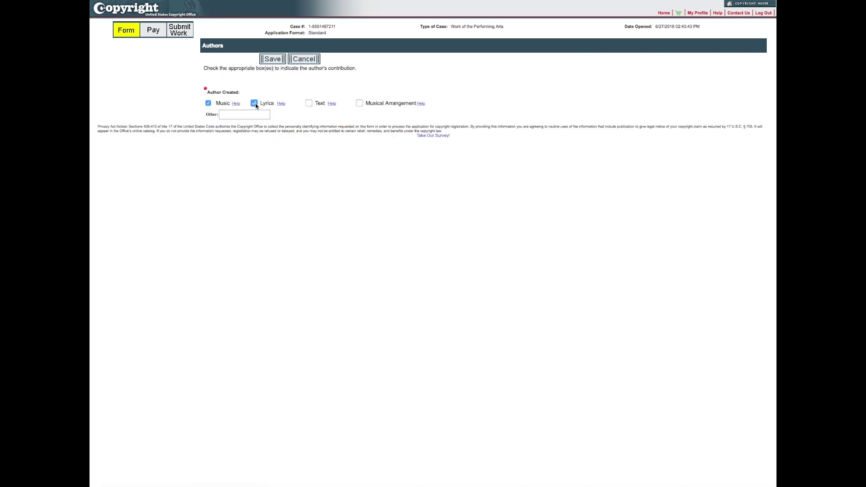
click(272, 59)
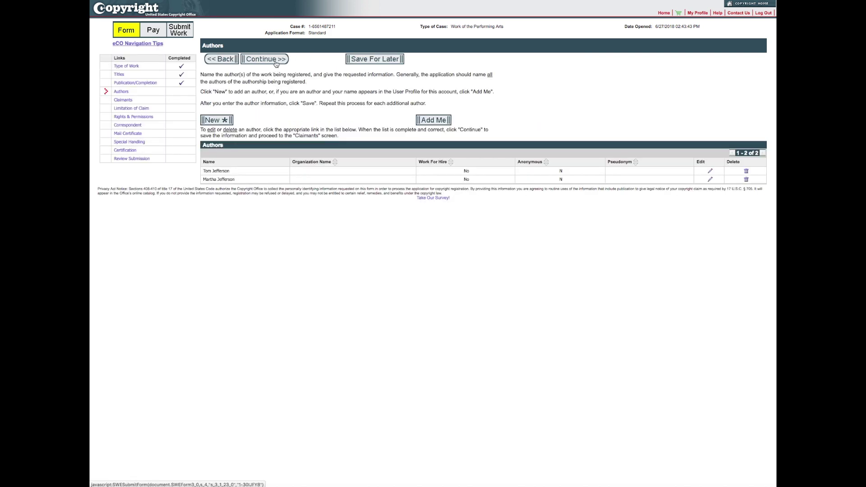
click(276, 64)
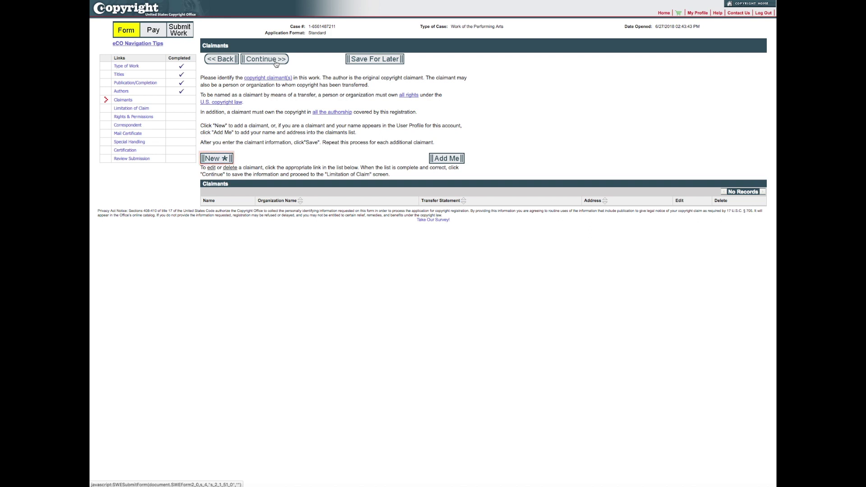
Add yourself as a claimant with the organization name cleared
click(437, 161)
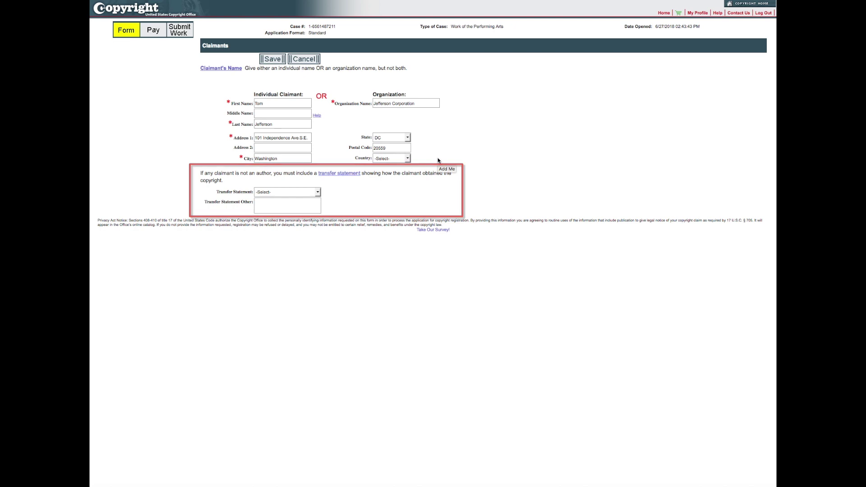
triple_click(395, 102)
key(BackSpace)
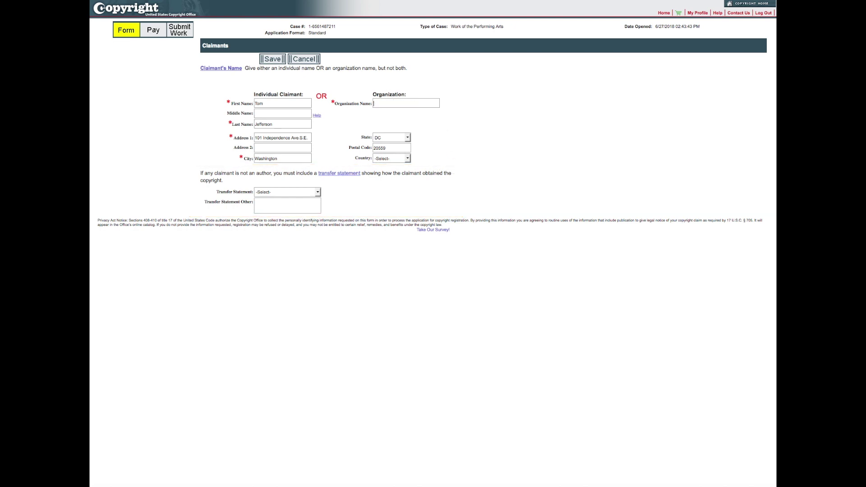
click(272, 60)
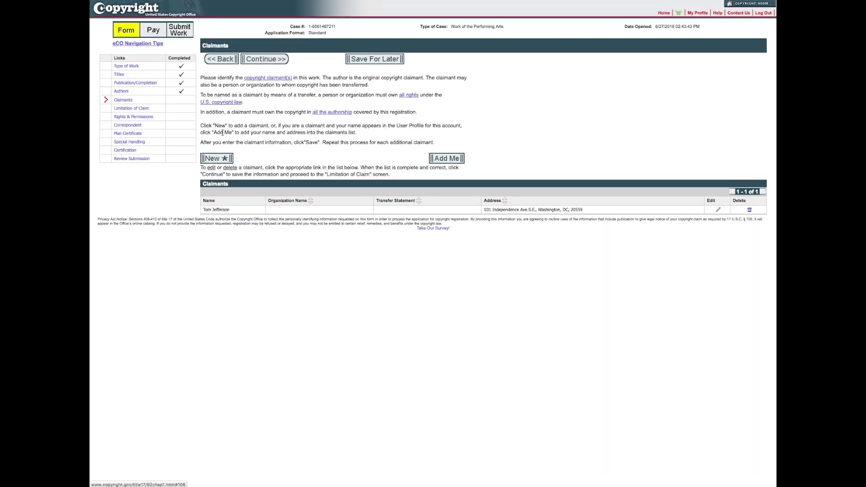
Add the second author as claimant with their name and mailing address in DC
click(217, 159)
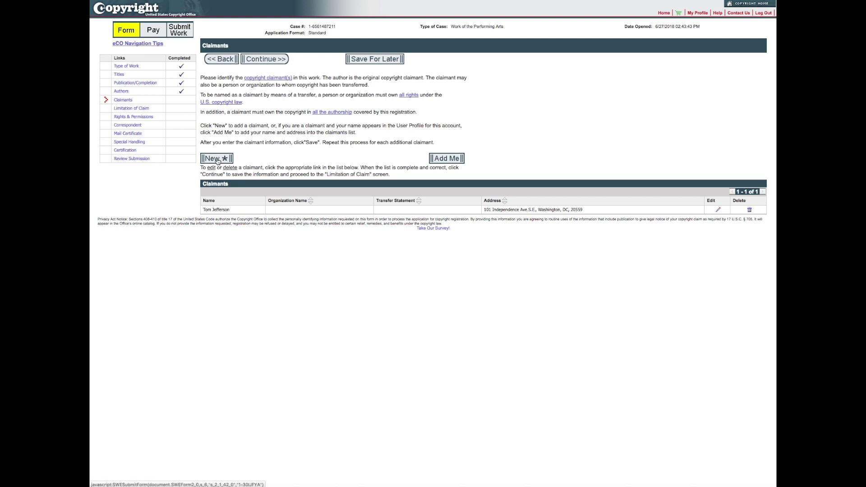
text(Martha)
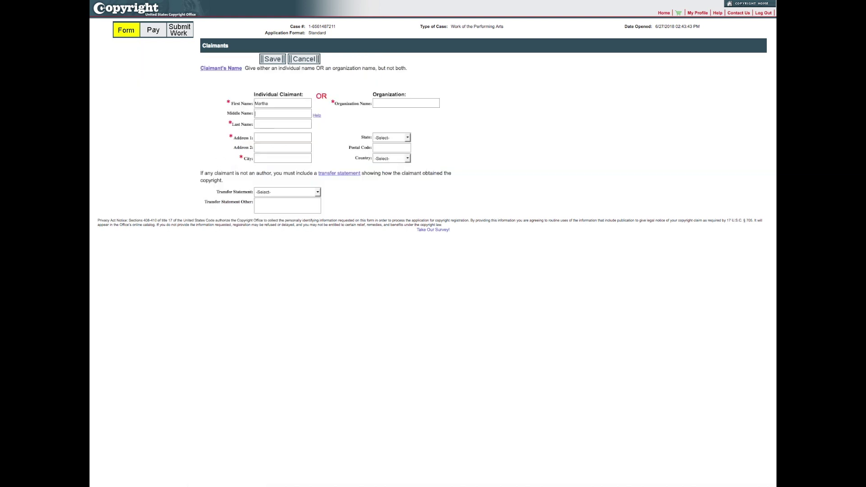
key(Tab)
text(Jefferson101 Independence Avenue, SE)
key(Tab)
key(Tab)
text(Washington)
click(391, 137)
click(388, 206)
key(Tab)
text(20559)
click(279, 62)
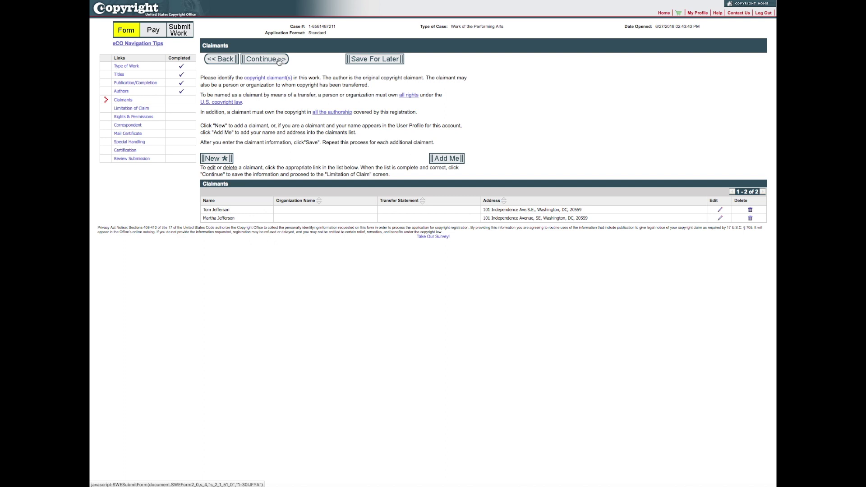
click(279, 62)
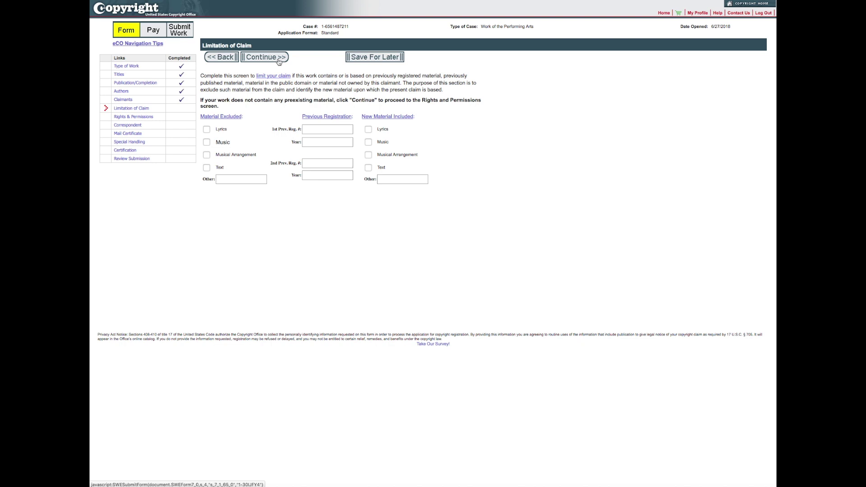
Continue past Limitation of Claim without checking any boxes
click(278, 60)
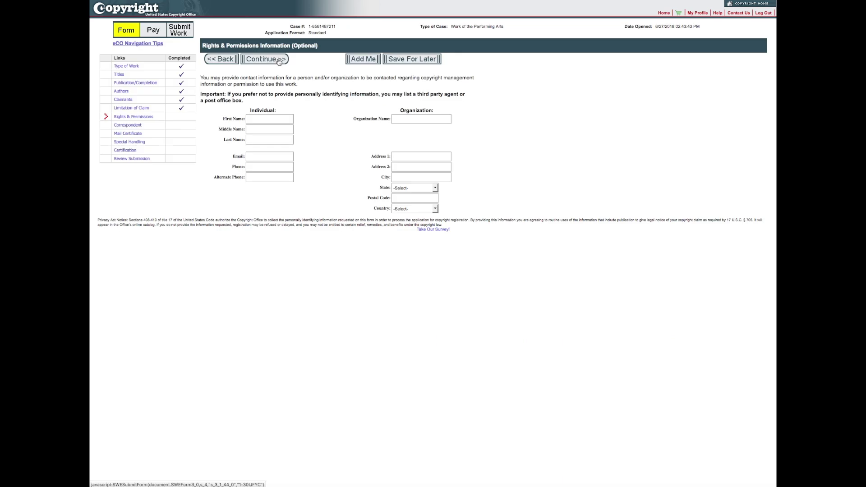
Autofill the Rights & Permissions contact with your account details and continue
click(361, 61)
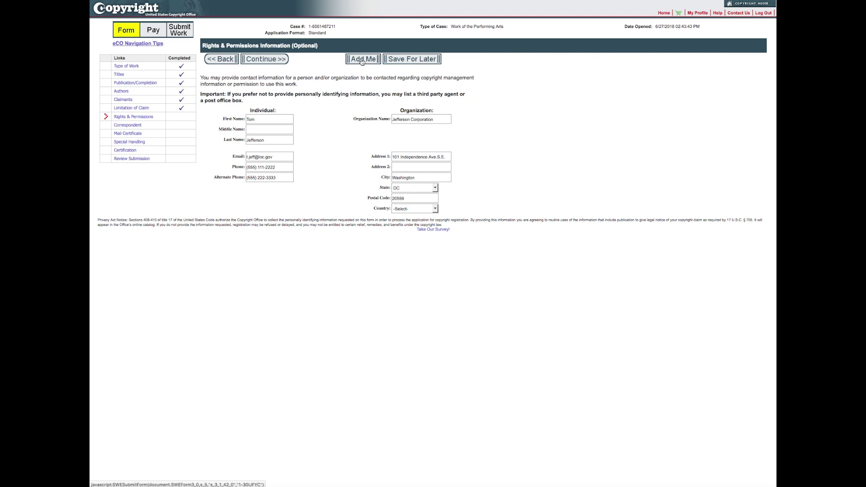
click(276, 63)
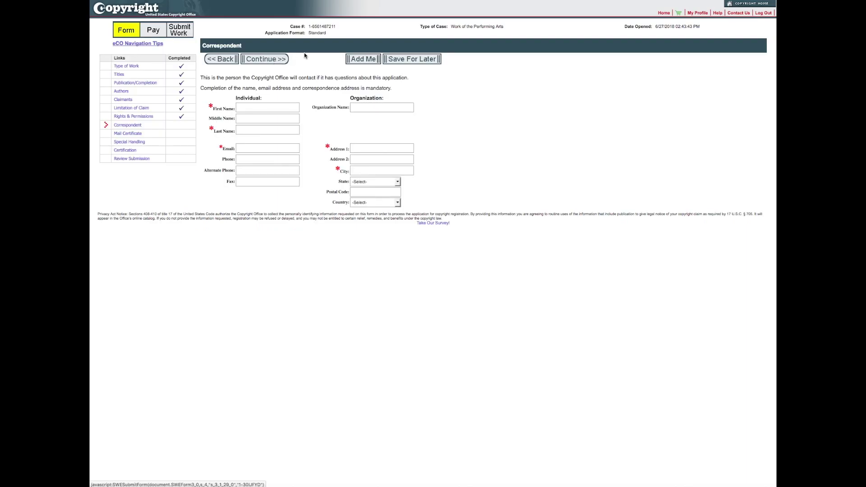
Autofill the correspondent with your account details and continue
click(359, 62)
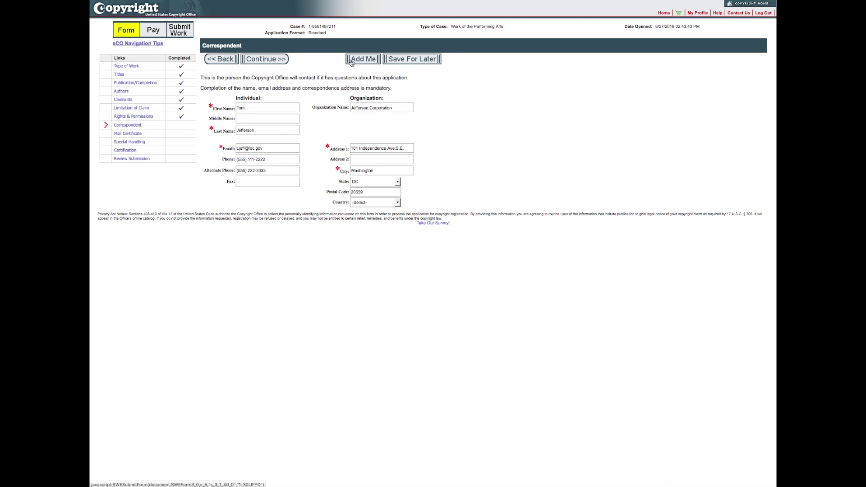
click(278, 62)
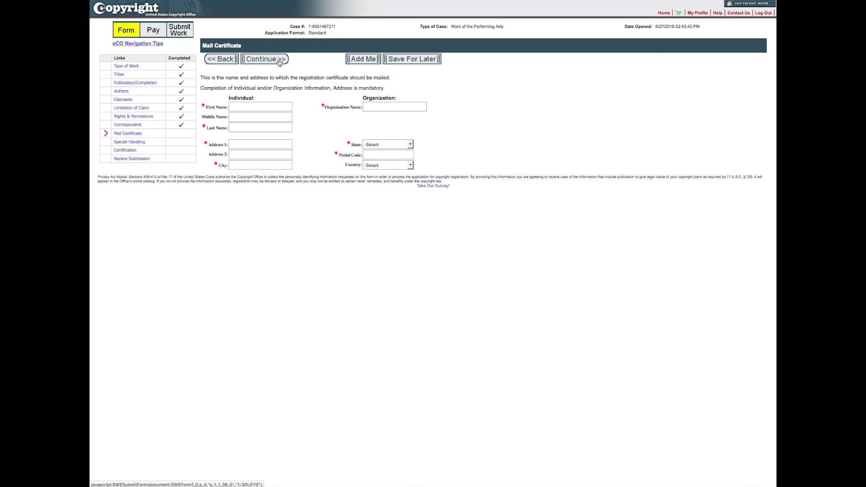
Fill the Mail Certificate address with your own details using Add Me
click(354, 61)
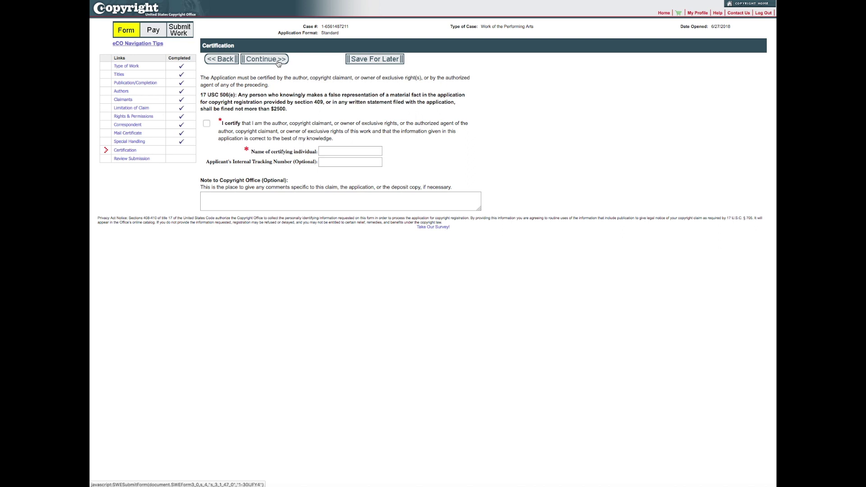
Affirm the certification statement, enter the certifying individual's name, and continue to review
click(207, 124)
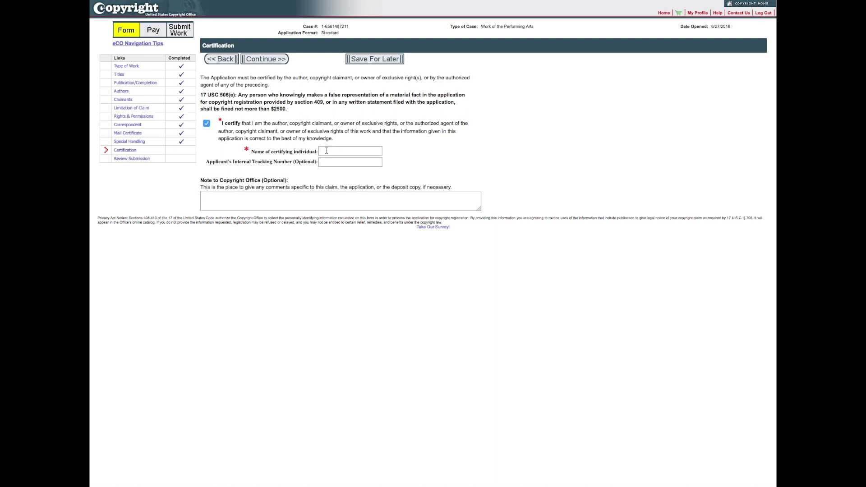
text(Tom Jefferson)
click(270, 60)
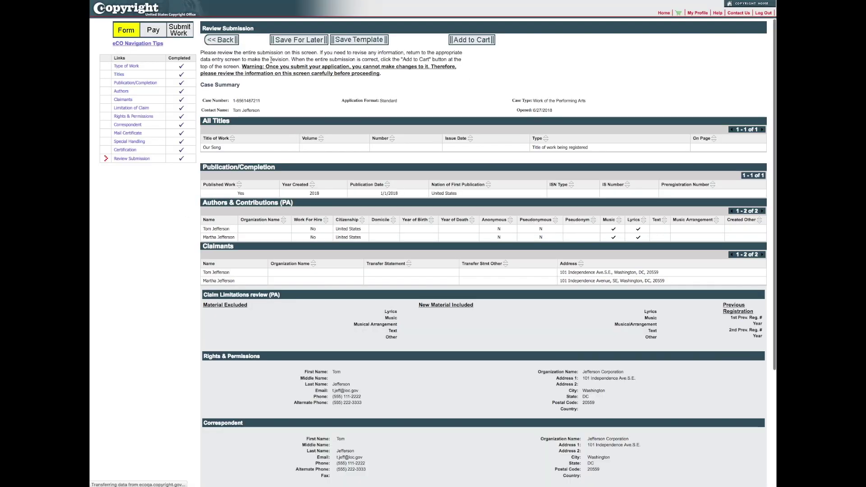
Scroll through the Review Submission summary to check the application details
scroll(607, 342, down, 3)
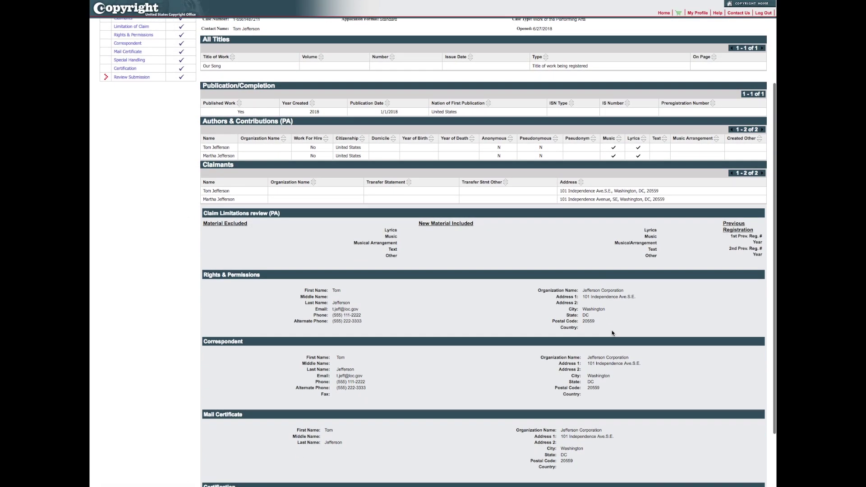
scroll(626, 305, down, 2)
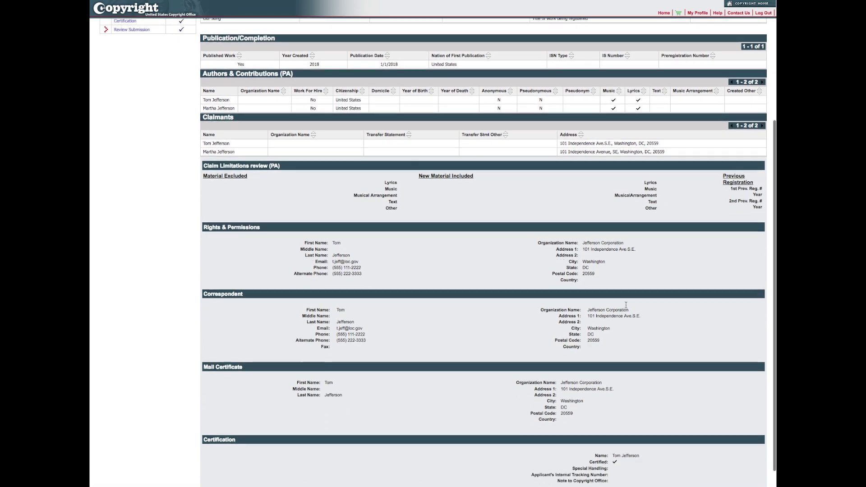
scroll(628, 302, up, 4)
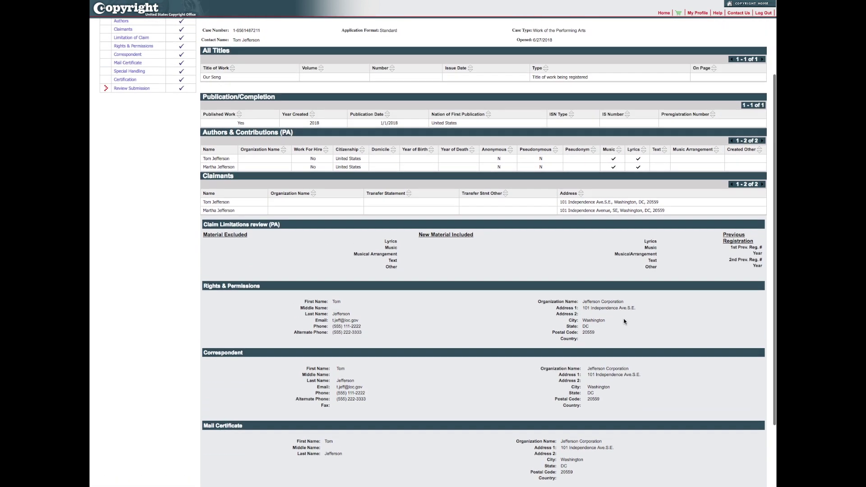
scroll(622, 326, up, 1)
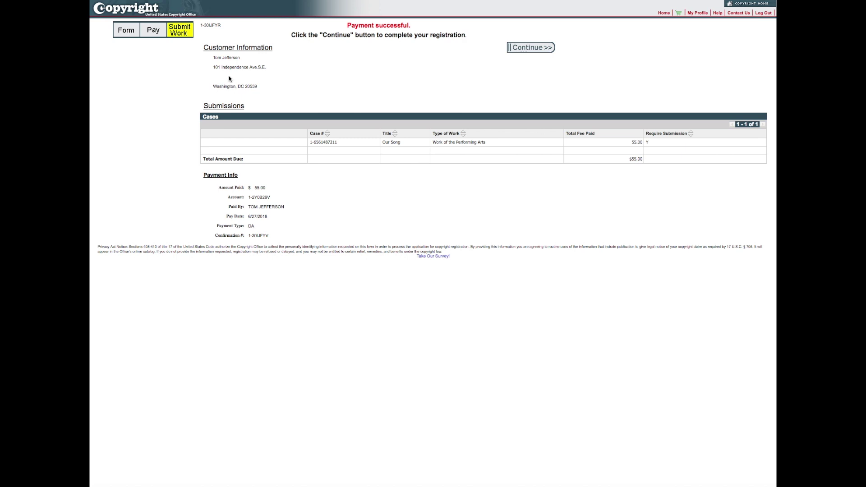
Continue from Payment successful to the Submit Your Work(s) page for the Our Song case
click(543, 49)
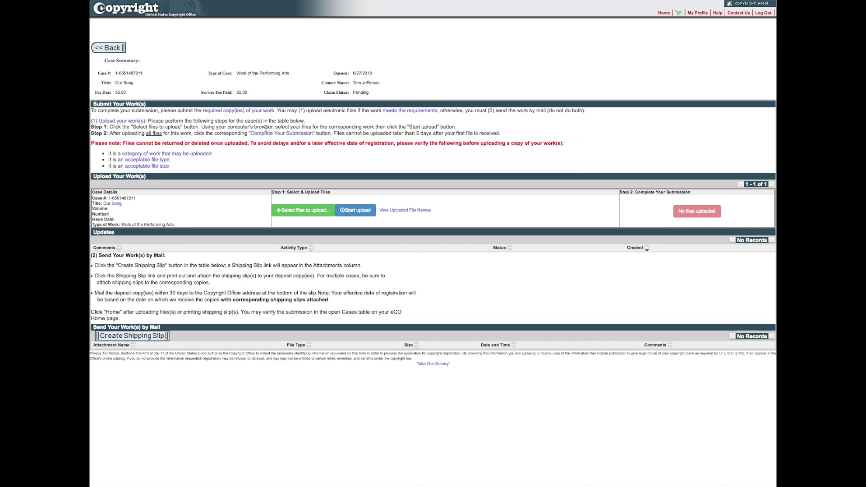
Upload Our Song.mp4 as the deposit file and complete the submission
click(297, 210)
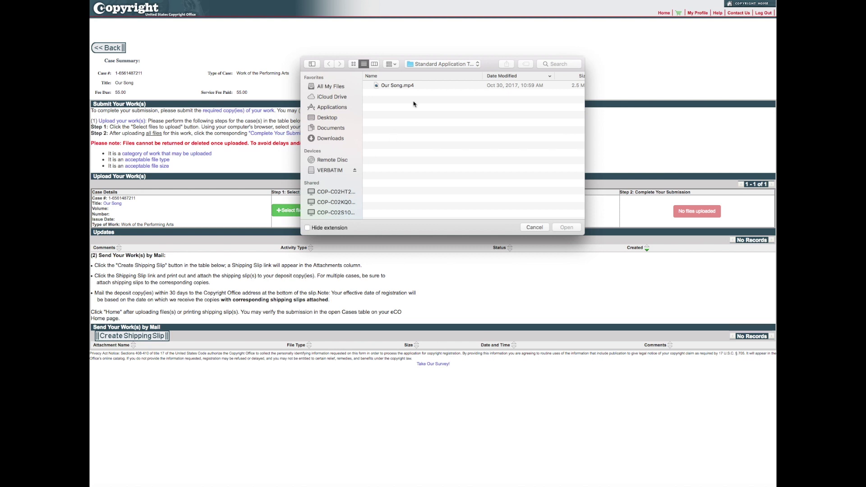
click(415, 86)
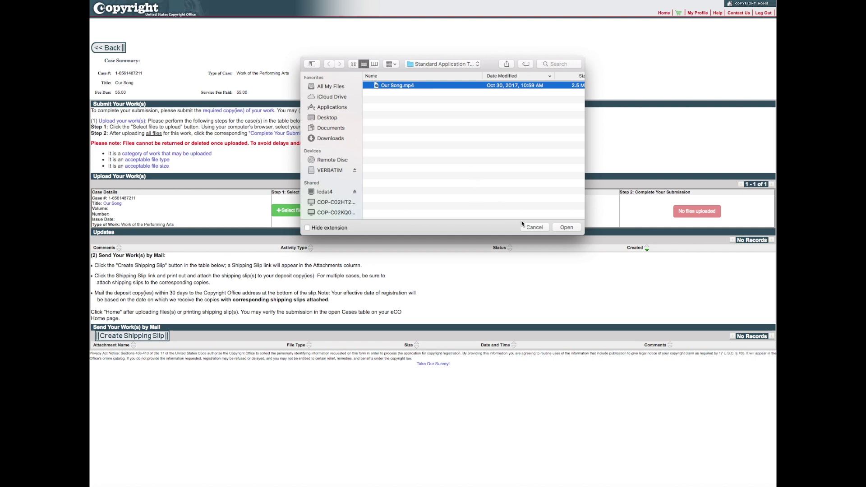
click(566, 227)
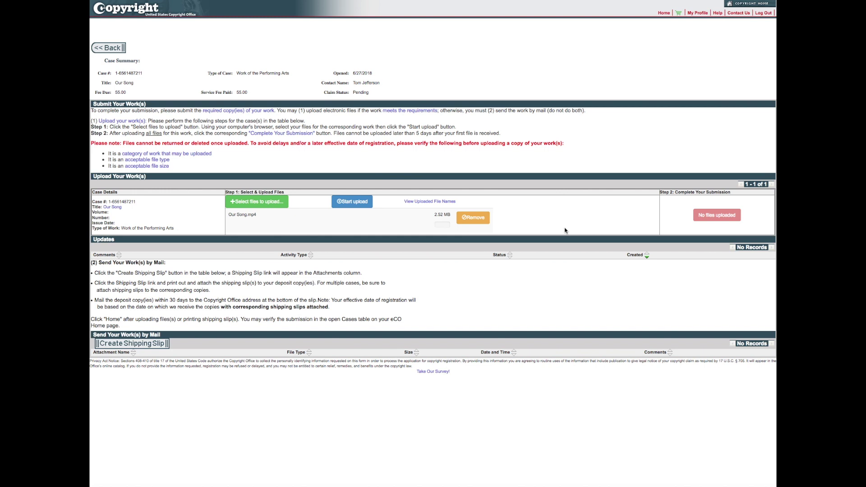
click(351, 205)
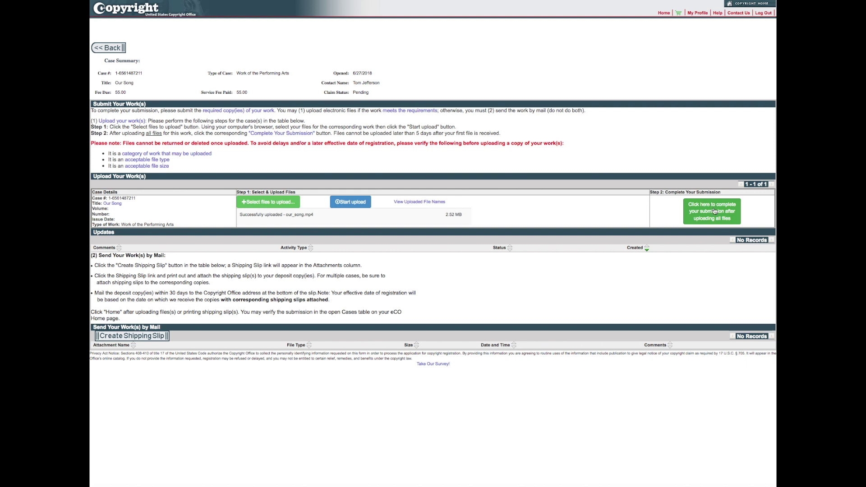
click(714, 210)
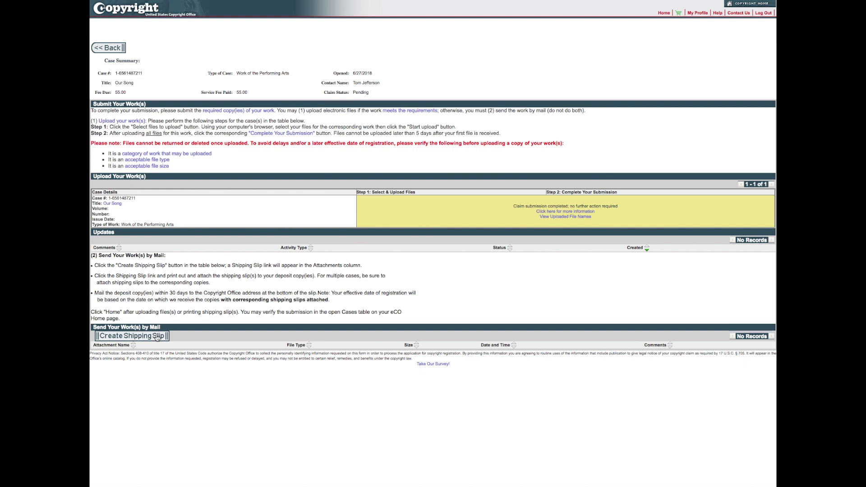
Create a shipping slip for the mailed deposit copy and dismiss the notice
click(157, 337)
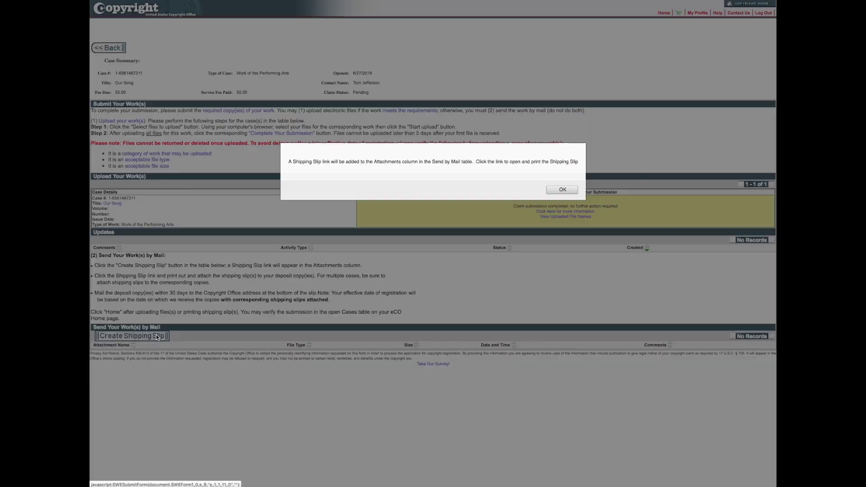
click(559, 190)
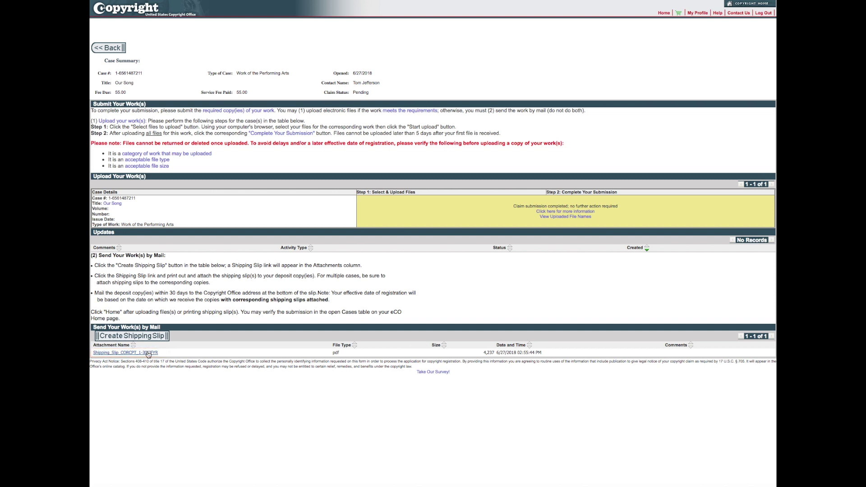
click(149, 353)
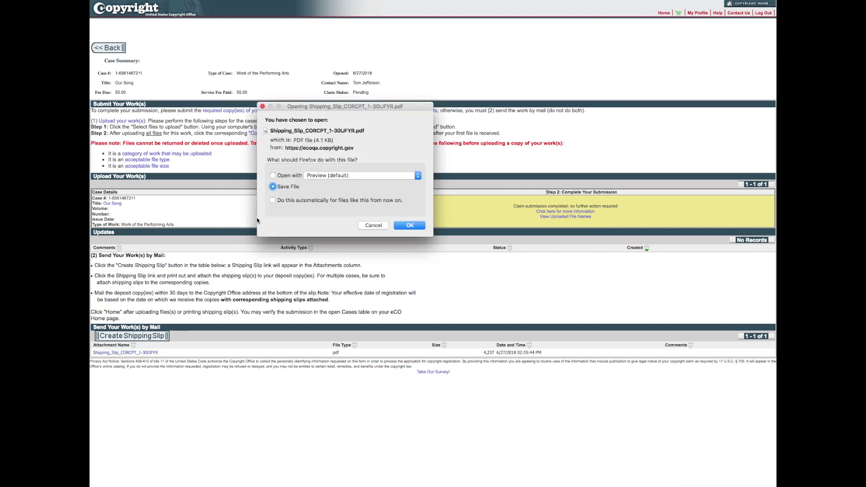
click(273, 176)
click(399, 223)
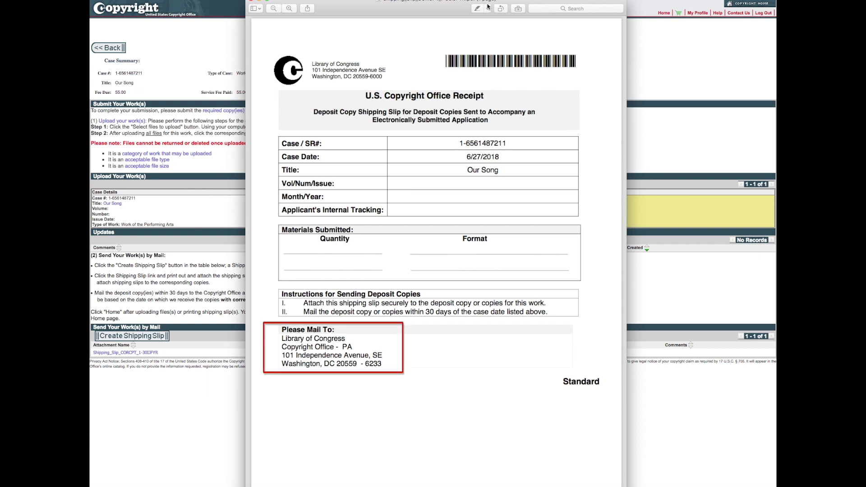
click(252, 1)
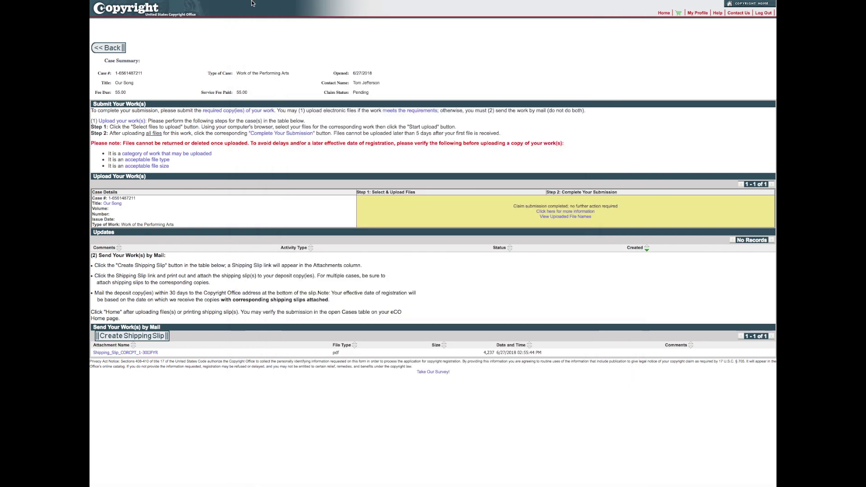